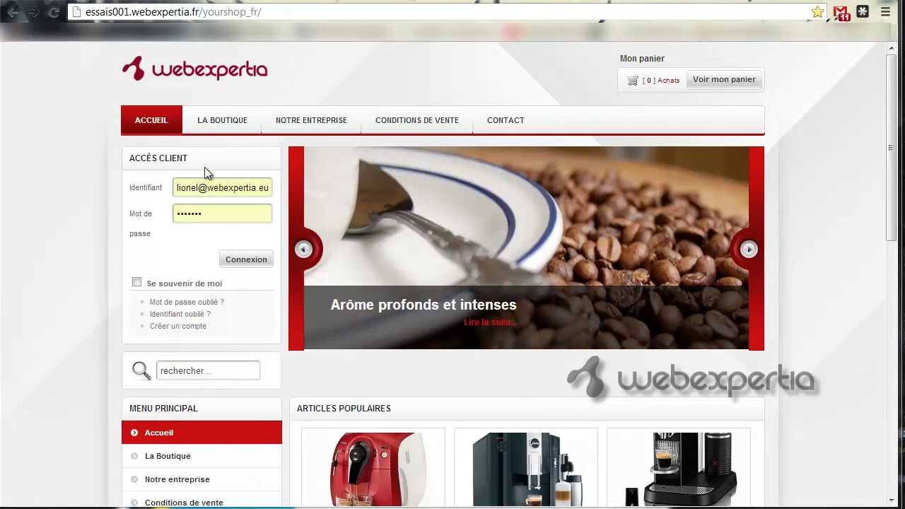
- Switch to the administrator's Module Manager (Gestion des modules) browser tab
left_click(564, 0)
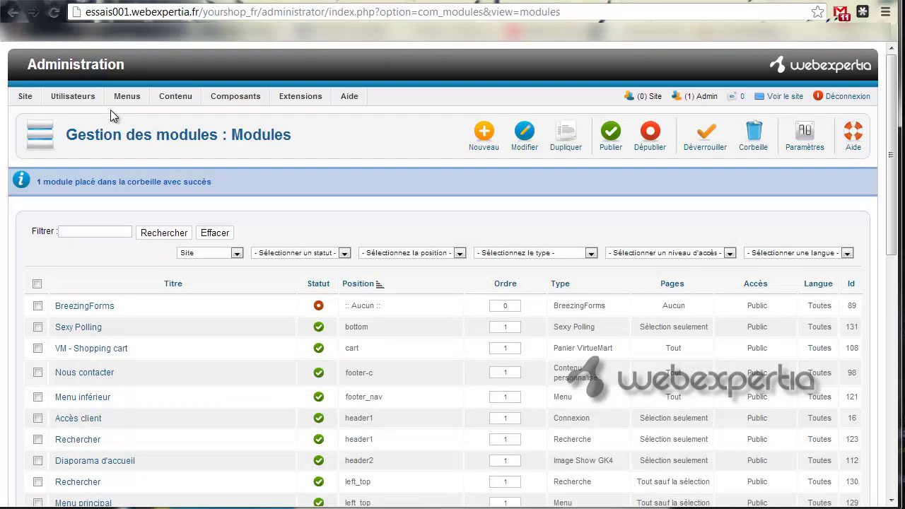
left_click(23, 98)
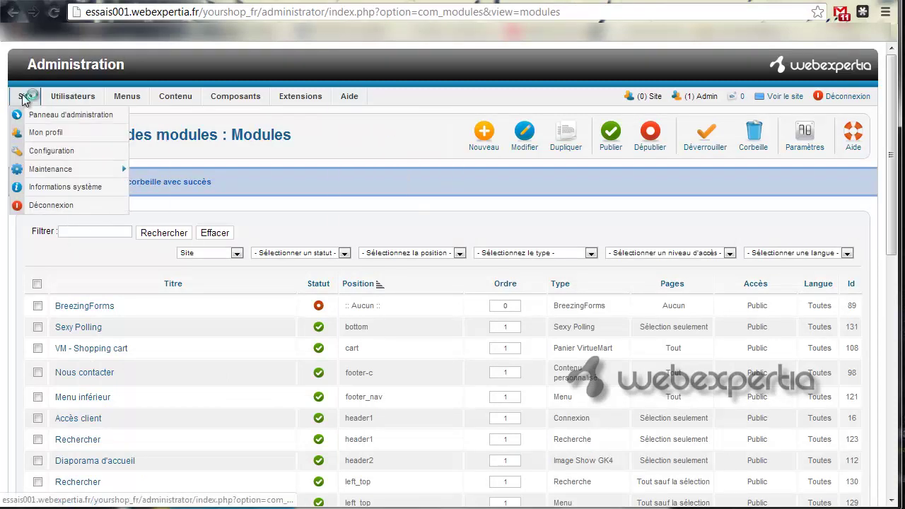
left_click(46, 114)
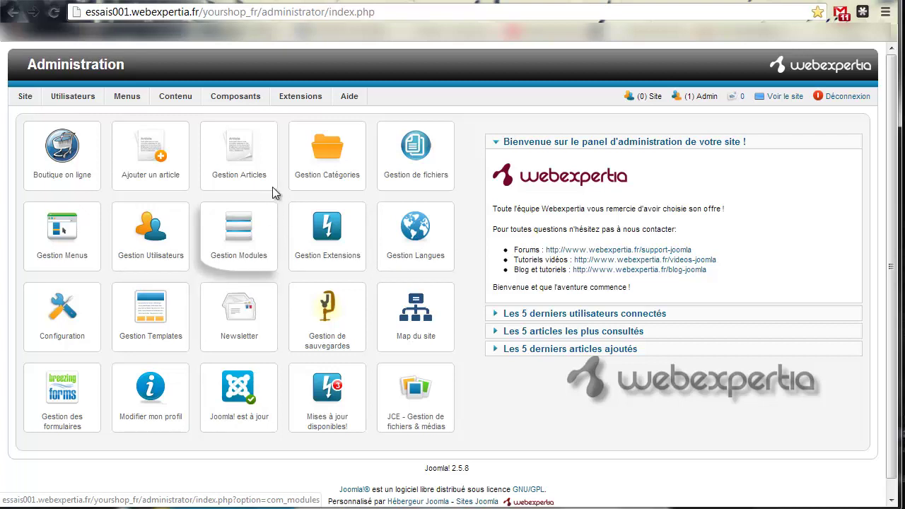
mouse_move(309, 107)
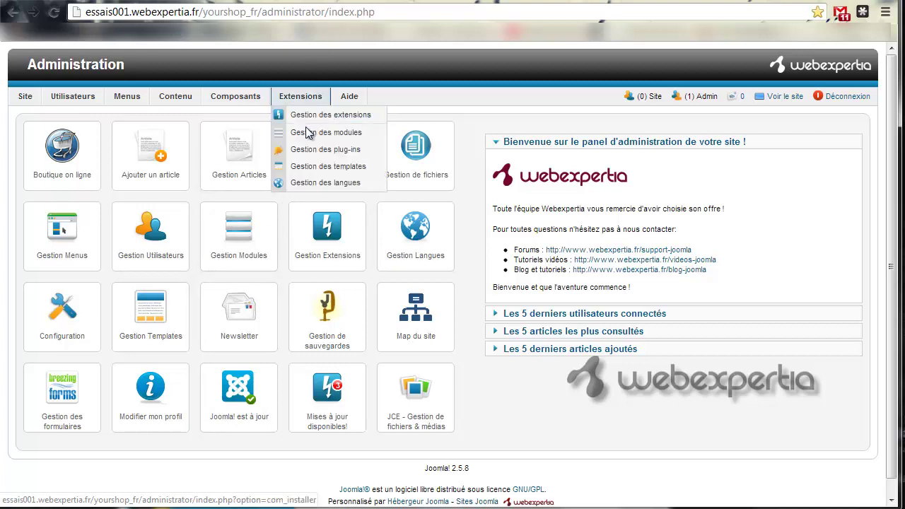
left_click(305, 135)
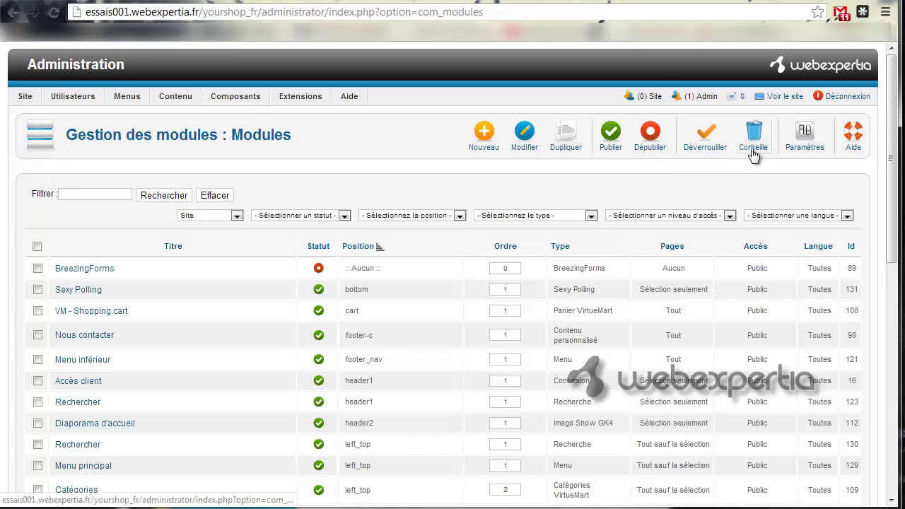
- Create a new module of type Fil de navigation (breadcrumbs)
left_click(486, 148)
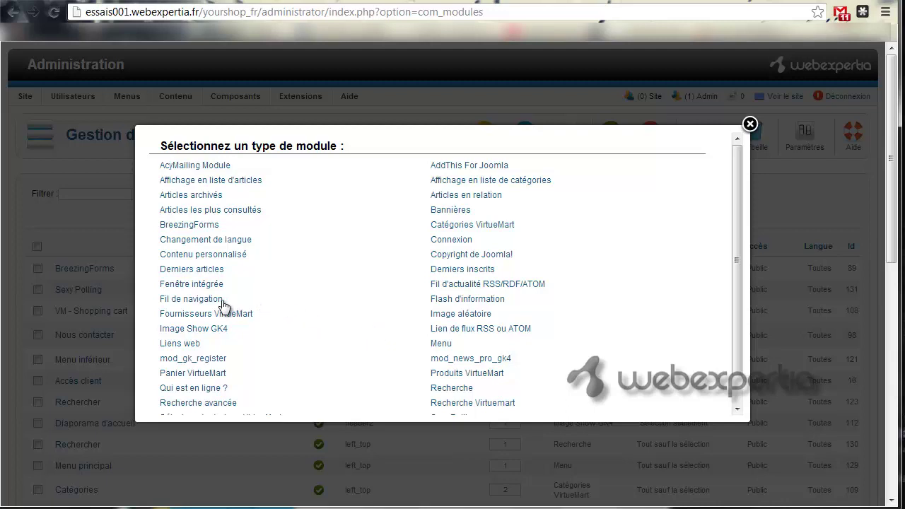
mouse_move(218, 305)
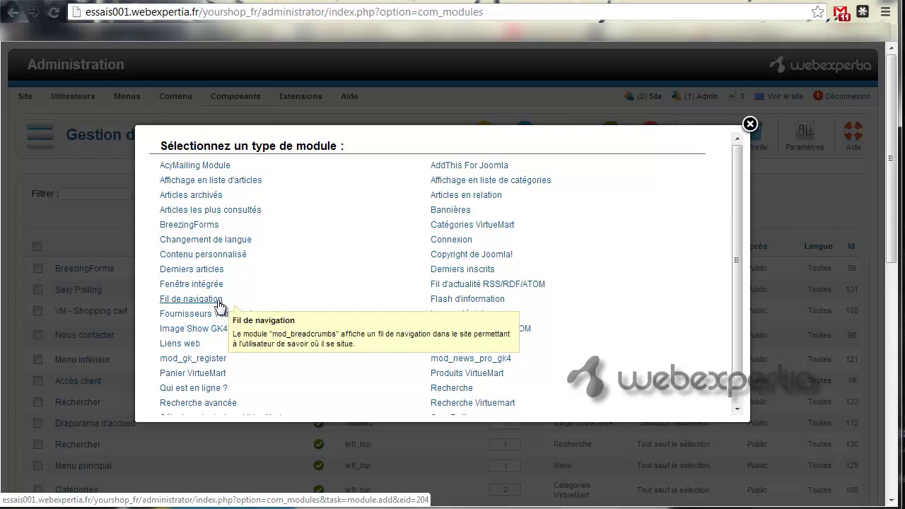
left_click(219, 301)
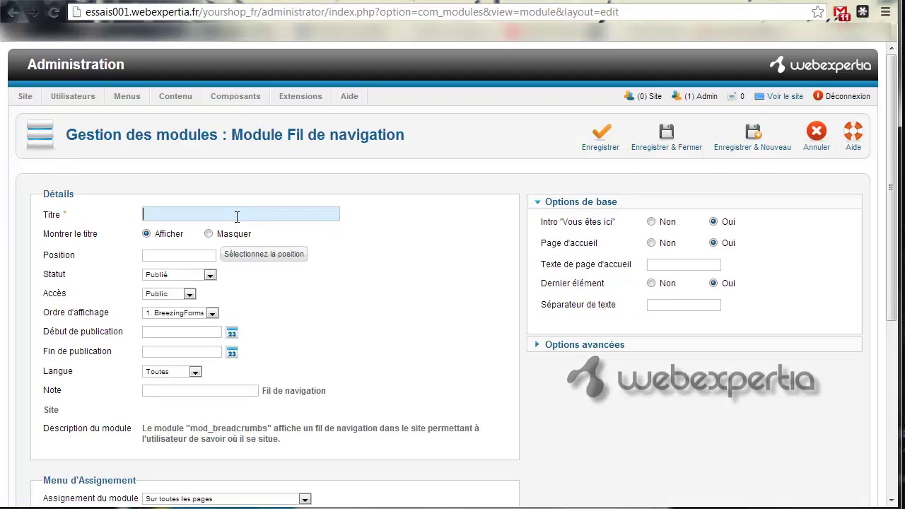
- Title the module testwebexpertia and assign it to the breadcrumb position
type("test")
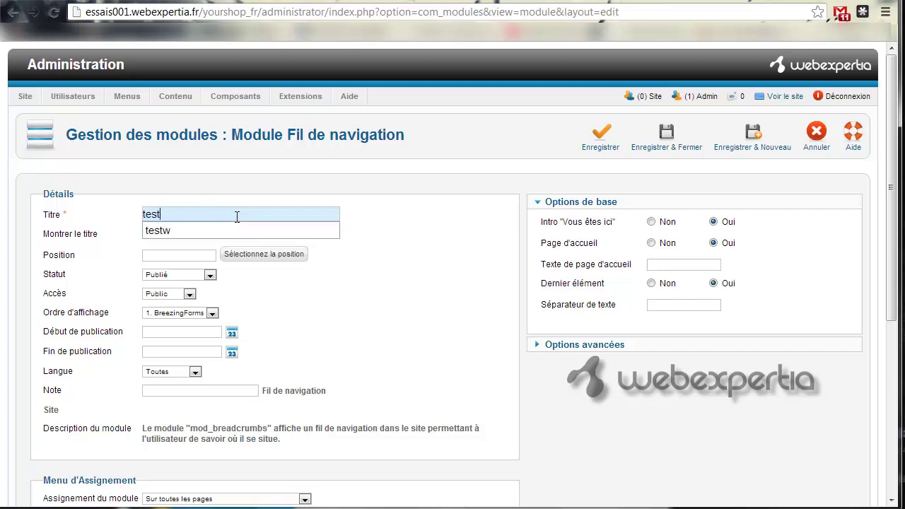
type("webexpertia")
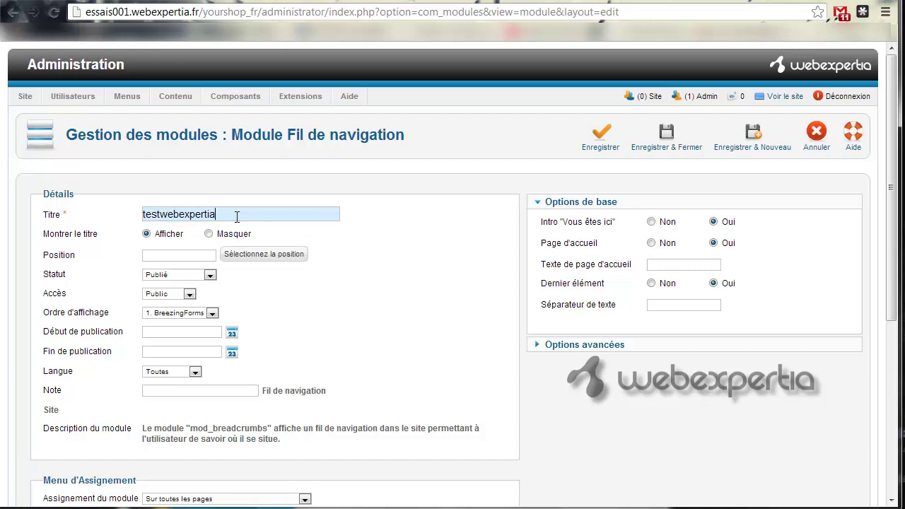
mouse_move(130, 245)
left_click(285, 261)
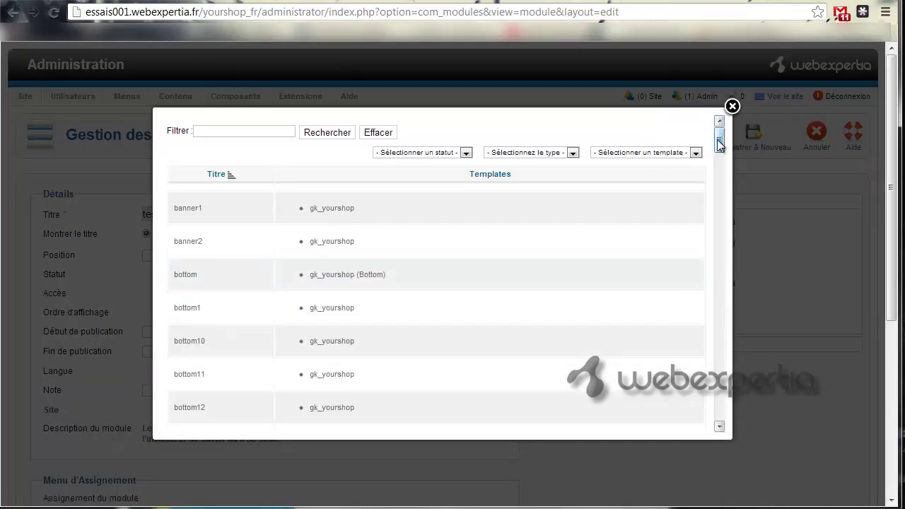
left_click_drag(719, 144, 728, 185)
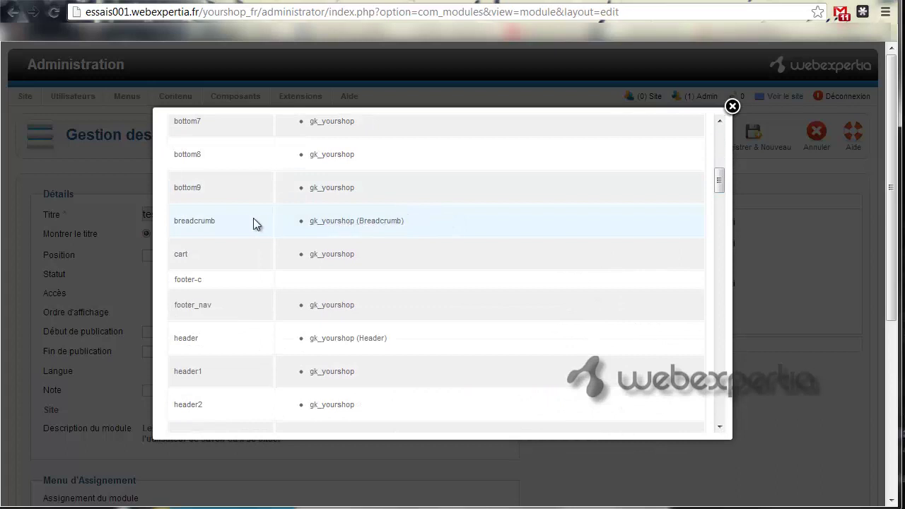
left_click(203, 221)
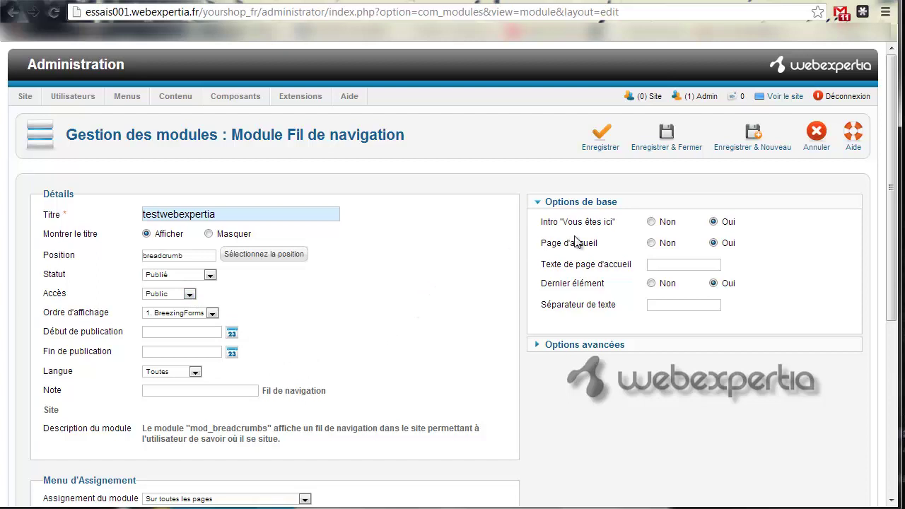
- Set the breadcrumb's home page text (Texte de page d'accueil) to Bienvenue!
mouse_move(584, 225)
left_click(684, 264)
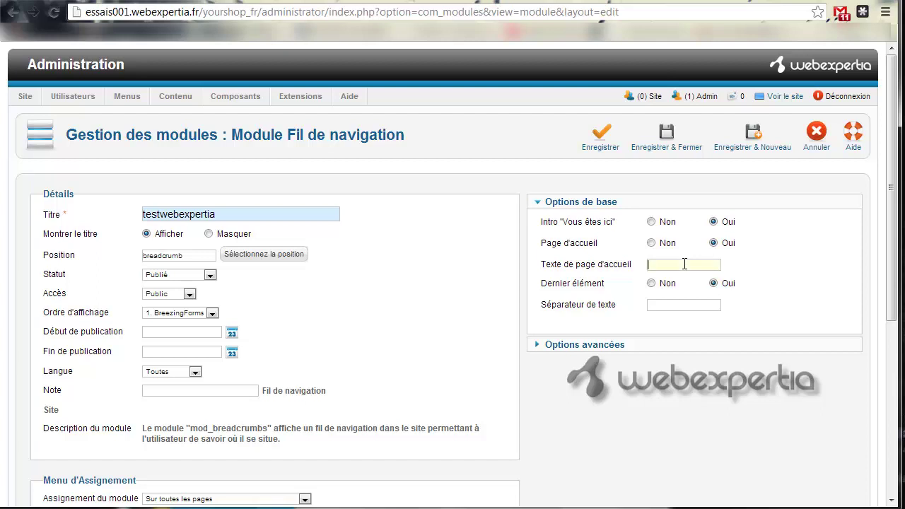
type("Bienvenue!")
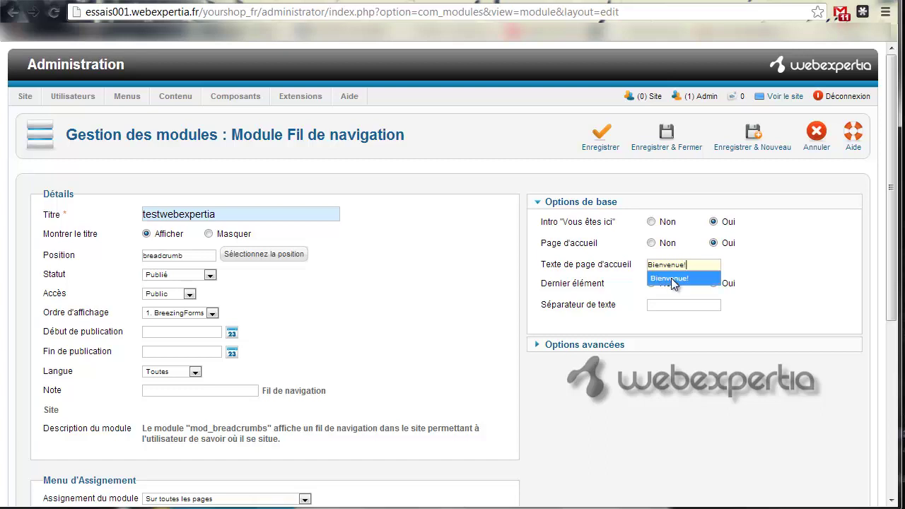
left_click(668, 278)
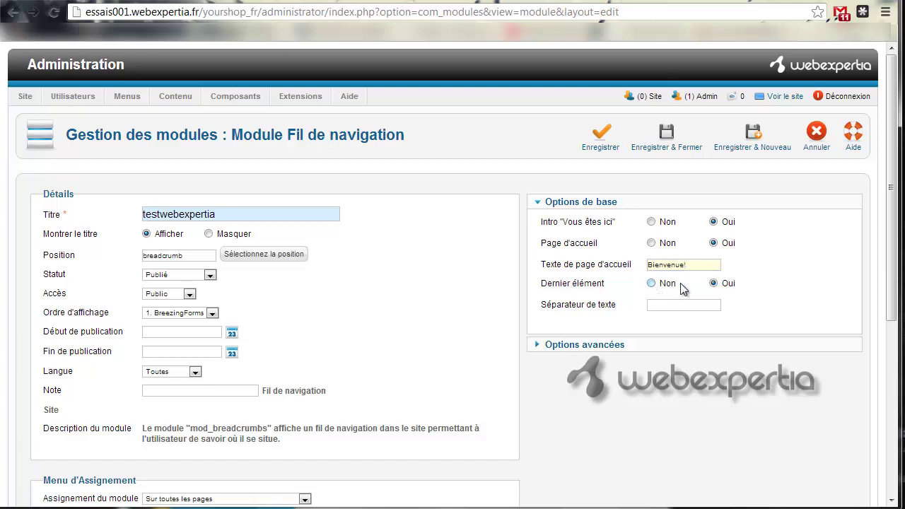
- Save the testwebexpertia breadcrumb module with Enregistrer
mouse_move(613, 288)
left_click_drag(892, 315, 892, 380)
scroll(892, 380, "up", 1)
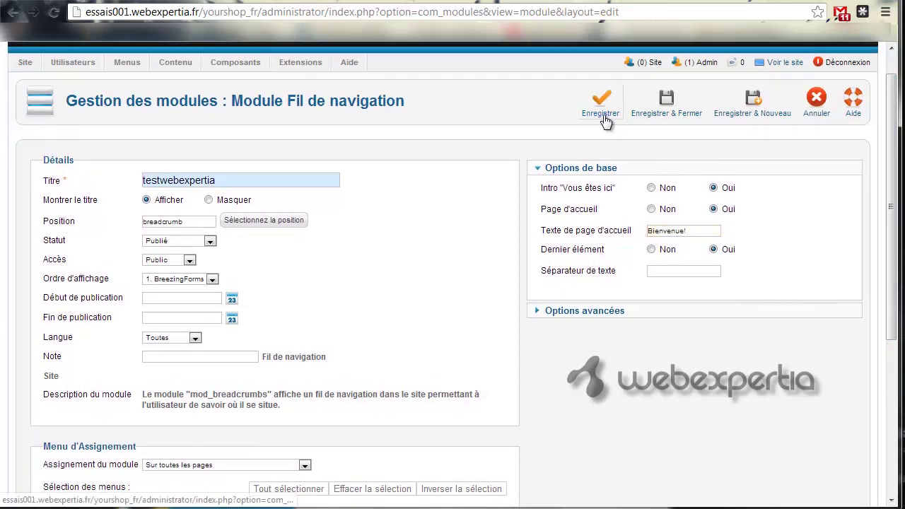
left_click(606, 120)
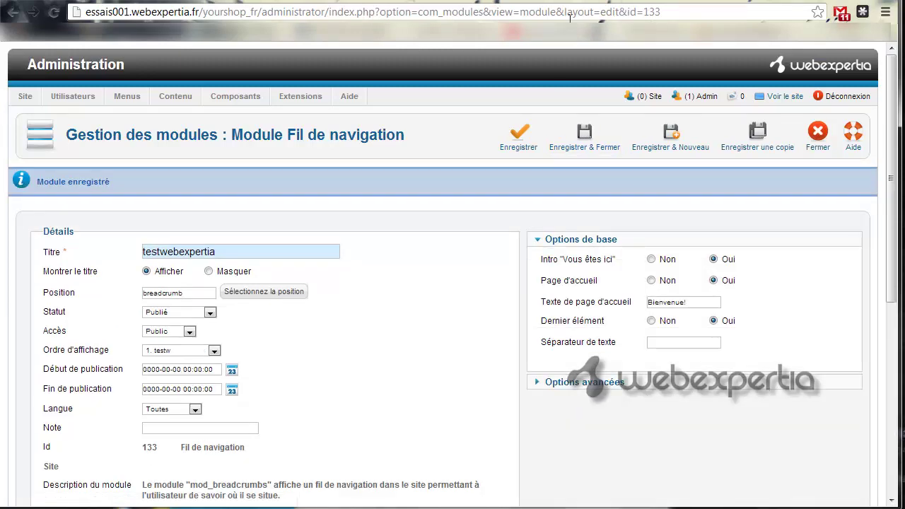
- Check the breadcrumb on the shop's La Boutique and Notre Entreprise pages, then return to the admin tab
left_click(602, 2)
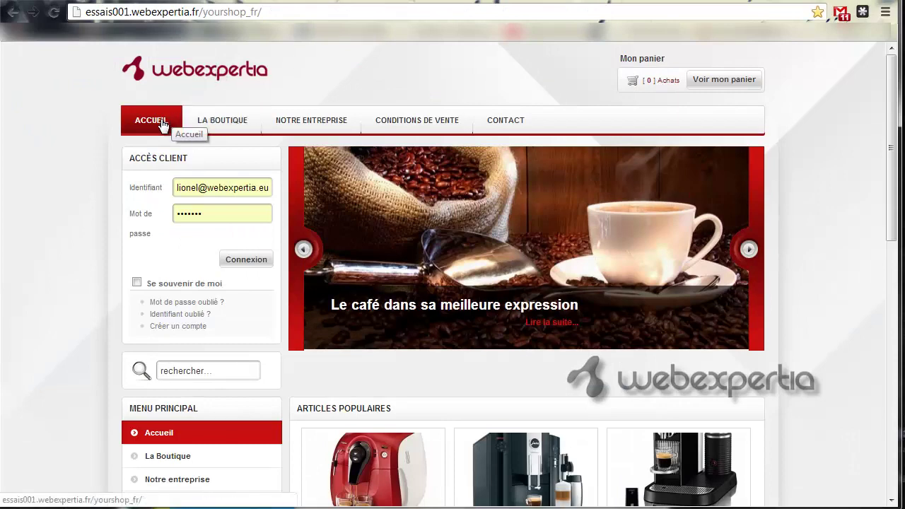
left_click(223, 124)
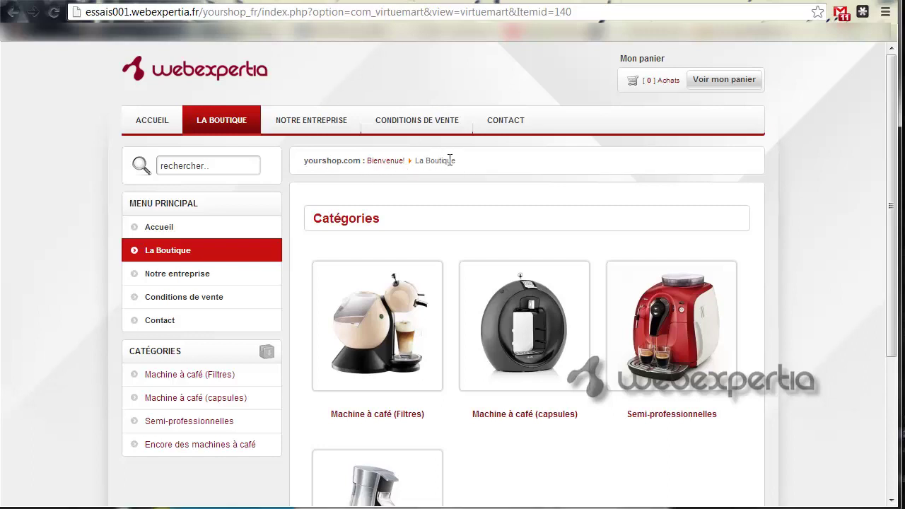
left_click(335, 131)
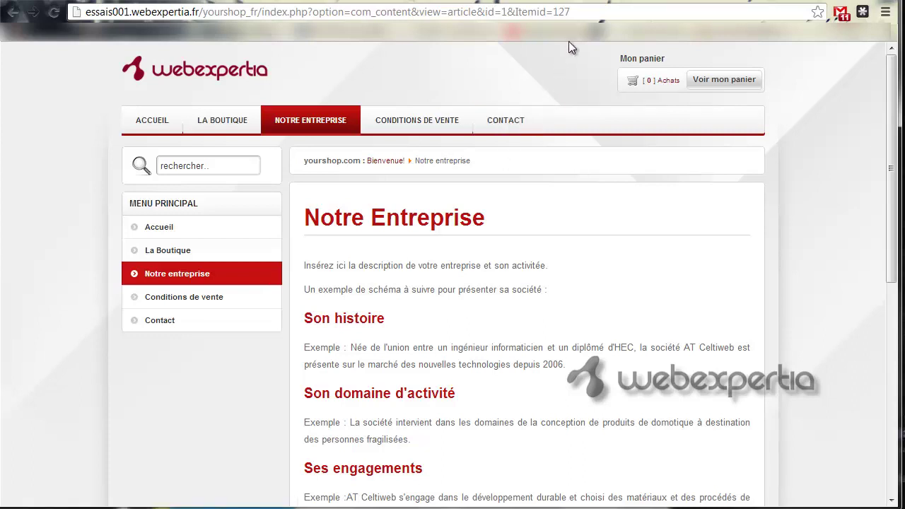
left_click(566, 3)
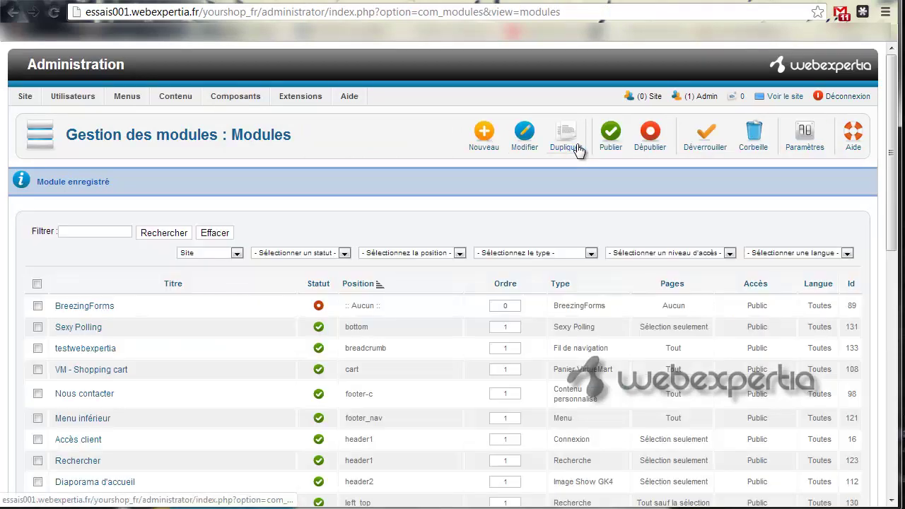
scroll(889, 262, "down", 1)
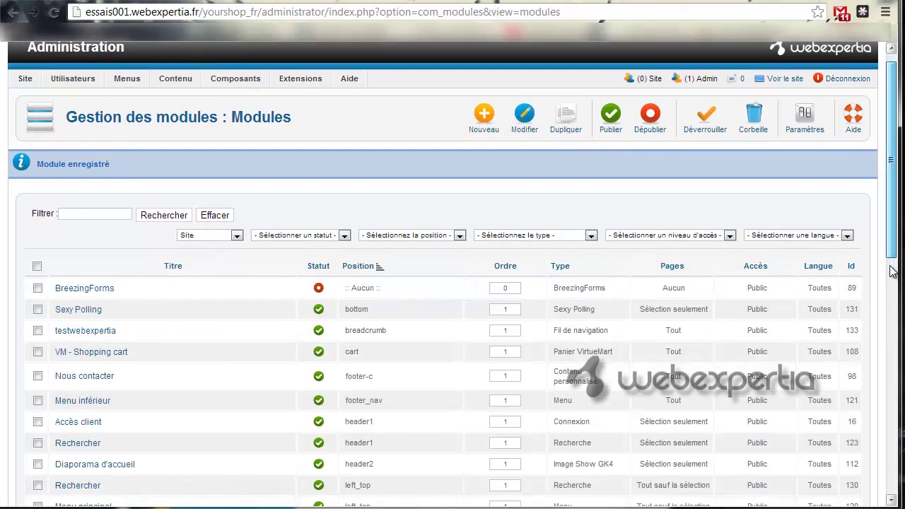
scroll(892, 272, "down", 3)
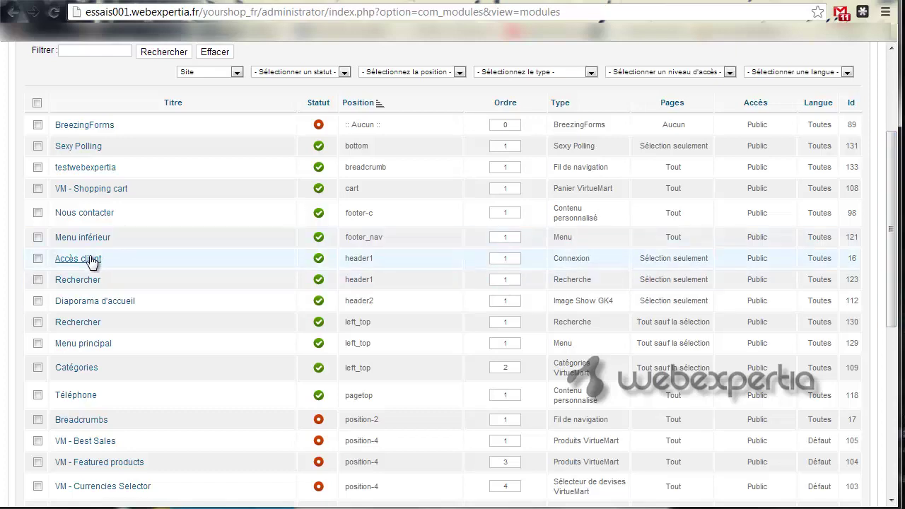
left_click(608, 2)
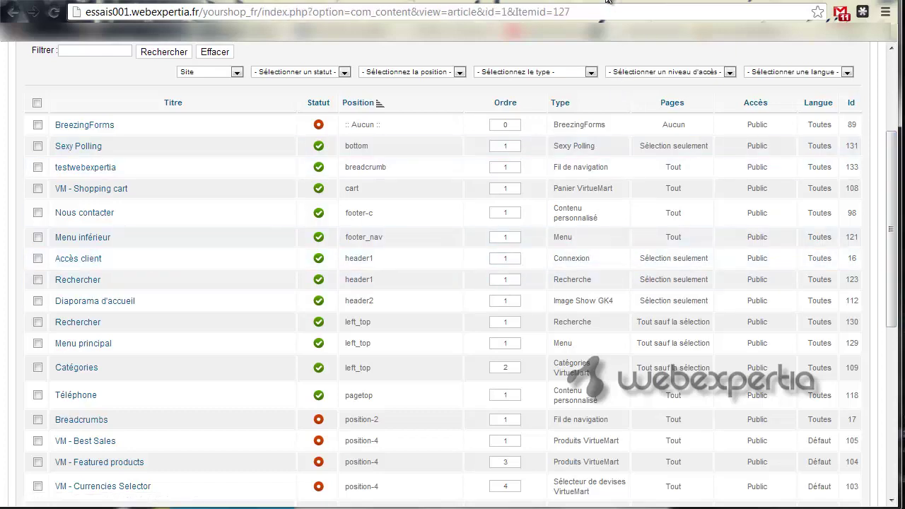
left_click(152, 124)
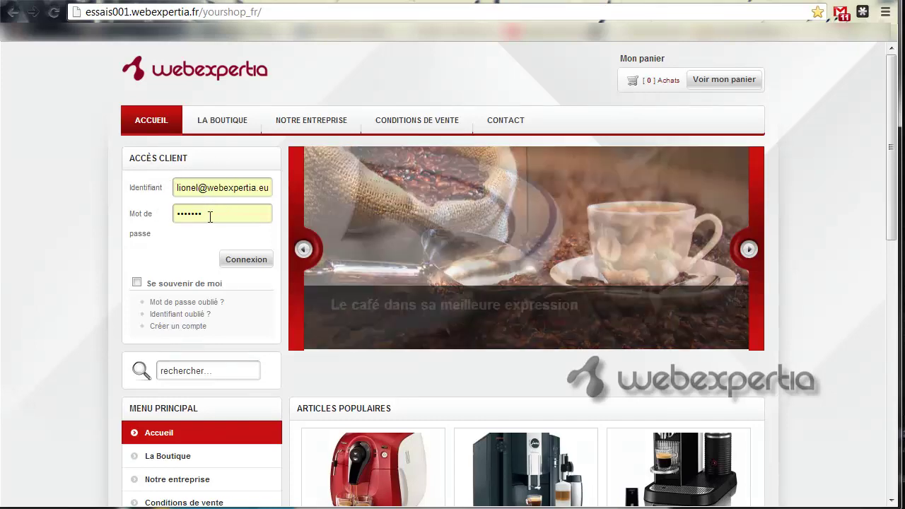
left_click(552, 2)
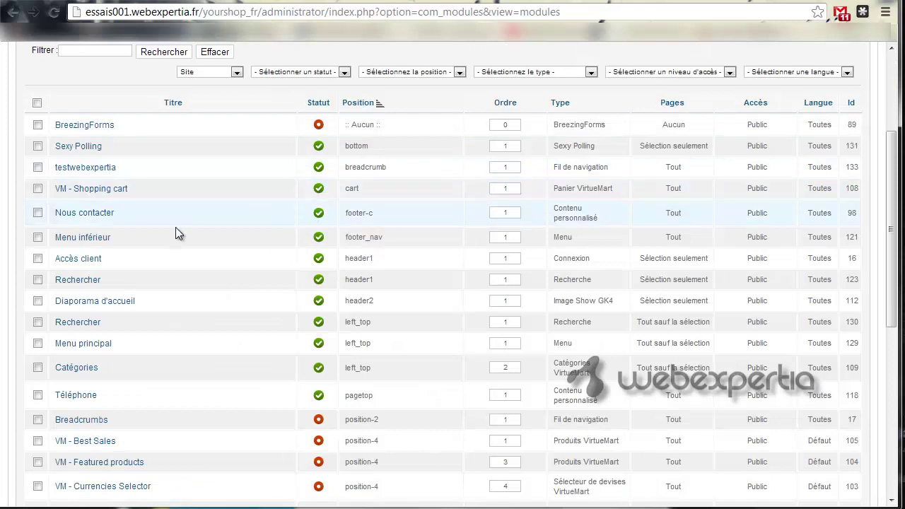
- Set the Accès client login module's status to Non publié, save it, and view the shop
left_click(81, 260)
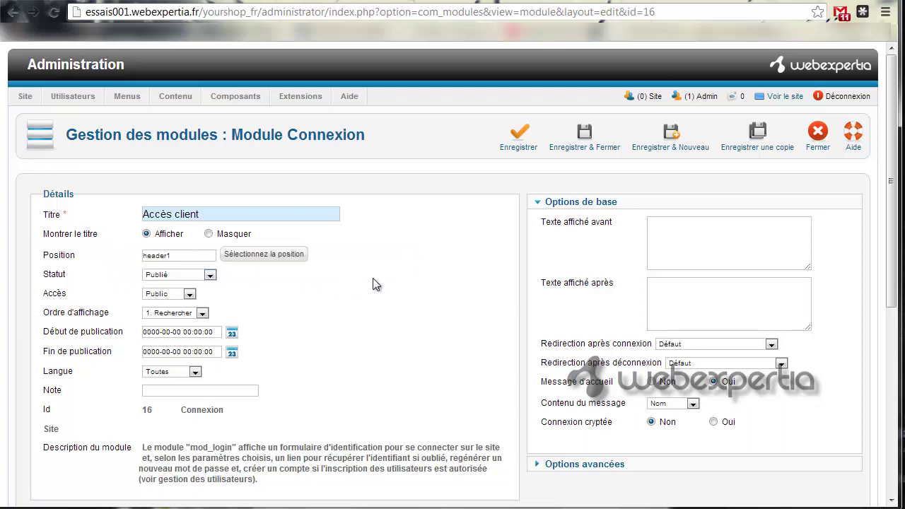
left_click(211, 277)
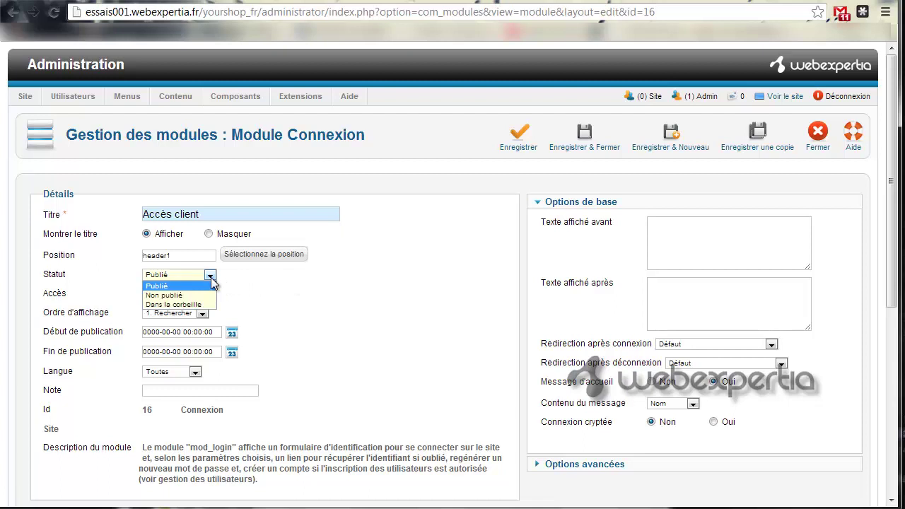
left_click(210, 277)
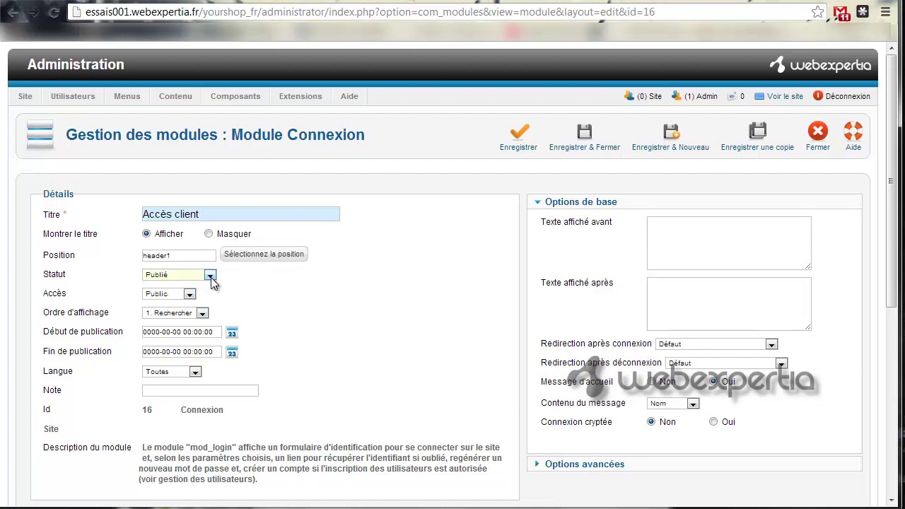
left_click(210, 277)
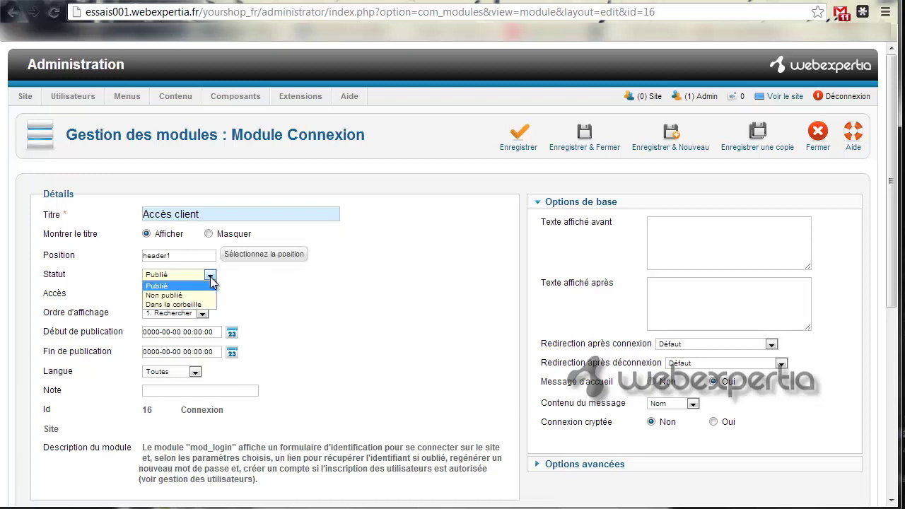
left_click(205, 295)
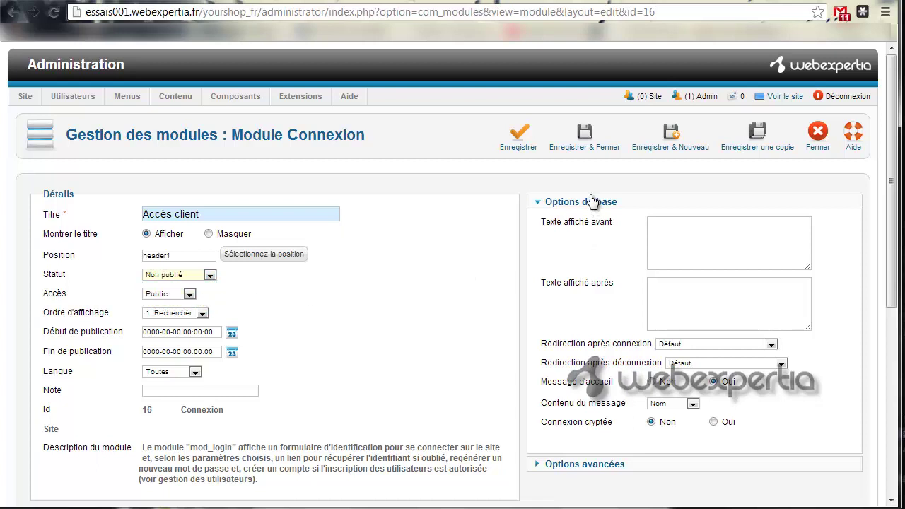
left_click(533, 150)
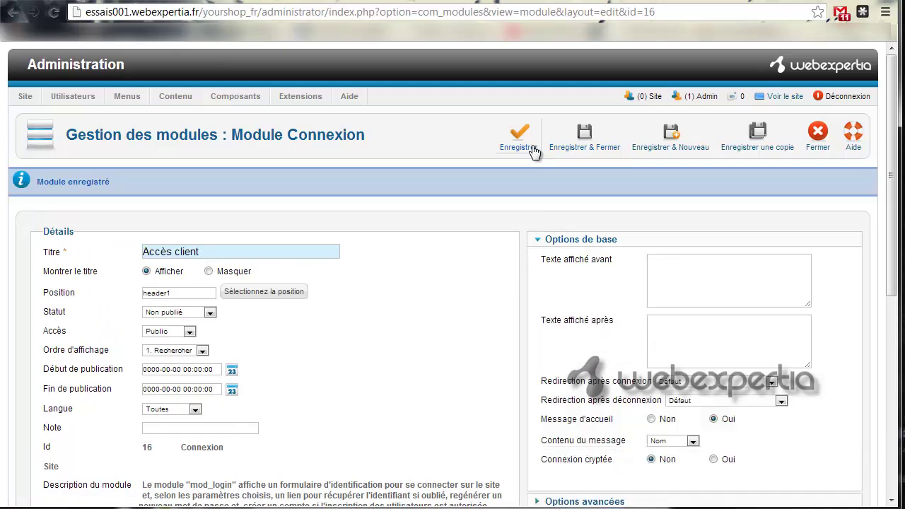
left_click(605, 1)
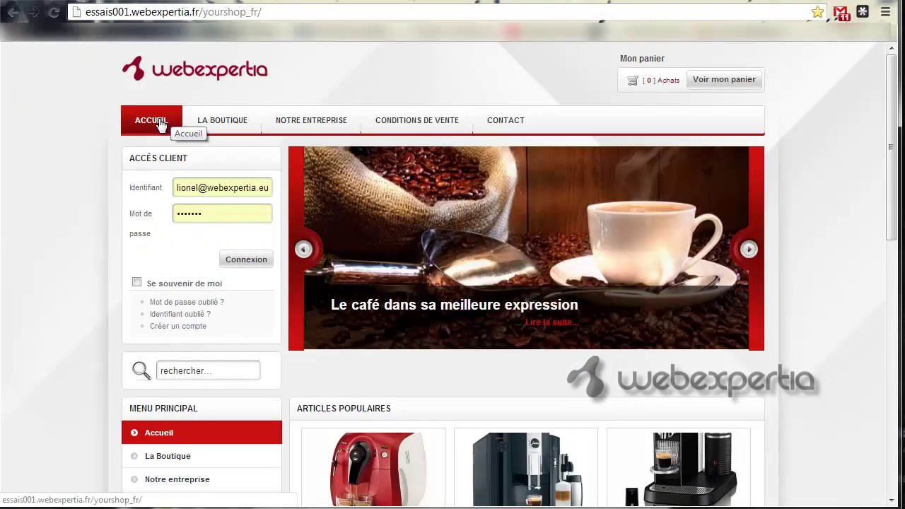
- Confirm the login form is gone, then set Accès client back to Publié and save & close
left_click(161, 124)
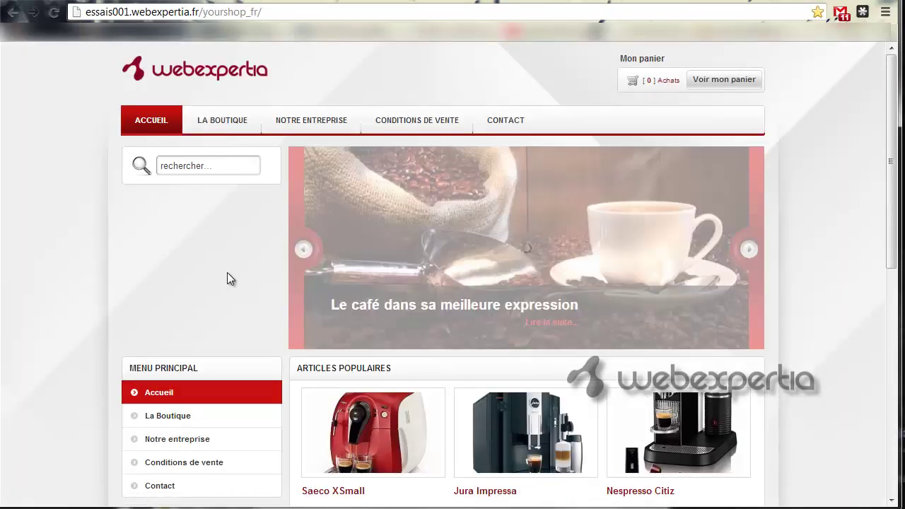
left_click(551, 0)
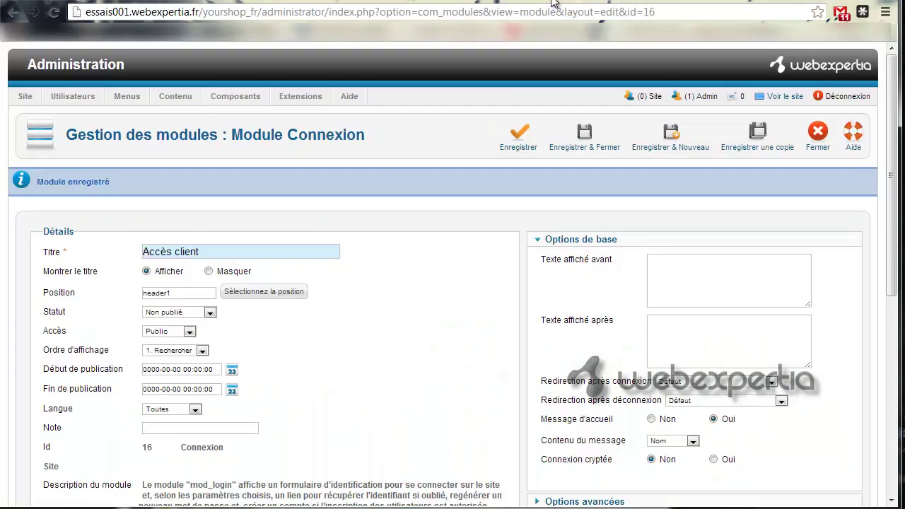
left_click(210, 312)
left_click(213, 325)
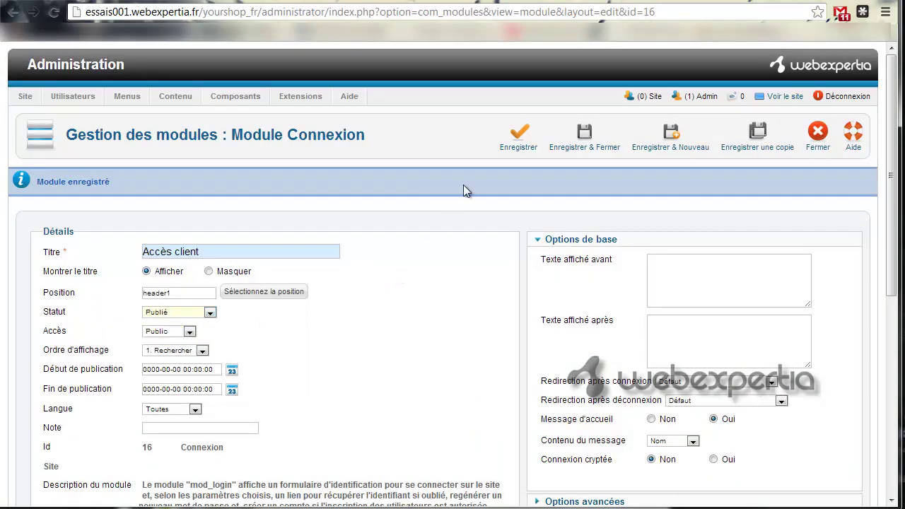
left_click(560, 151)
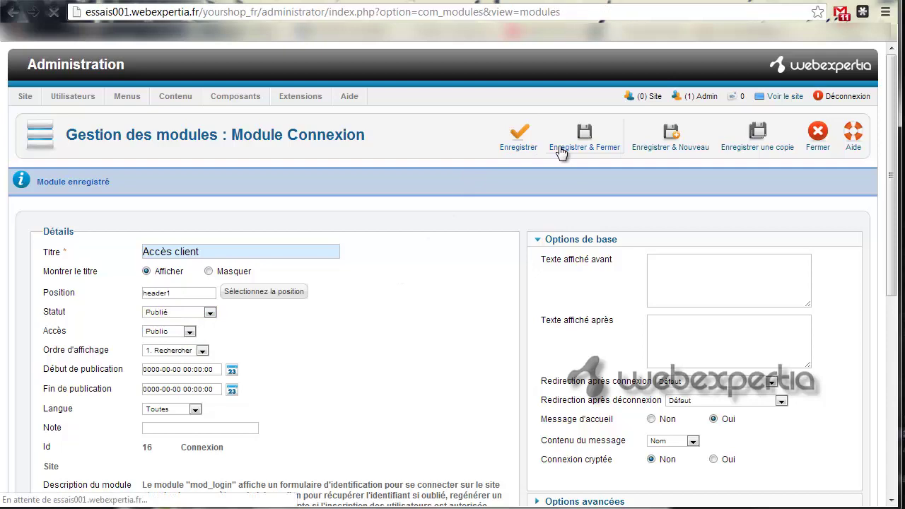
- Reload the shop home page to see the login form again, then return to the modules list
left_click(613, 2)
left_click(159, 123)
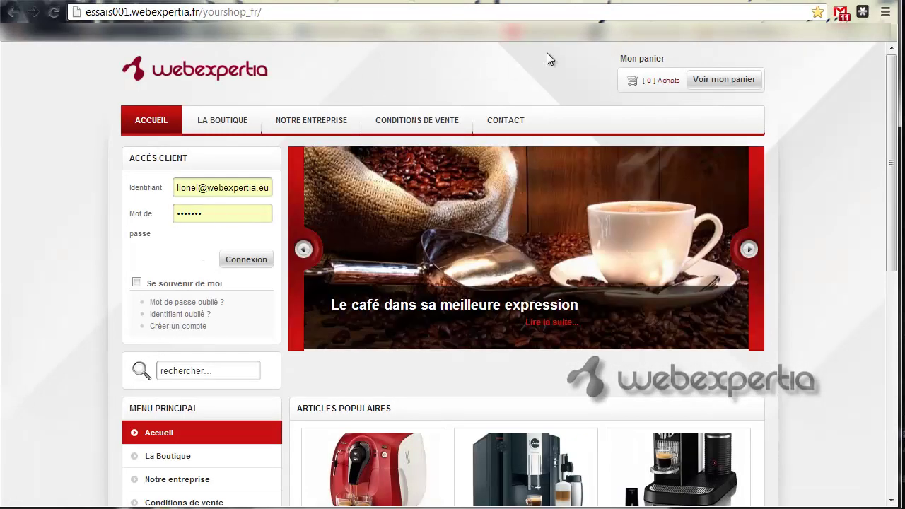
left_click(563, 2)
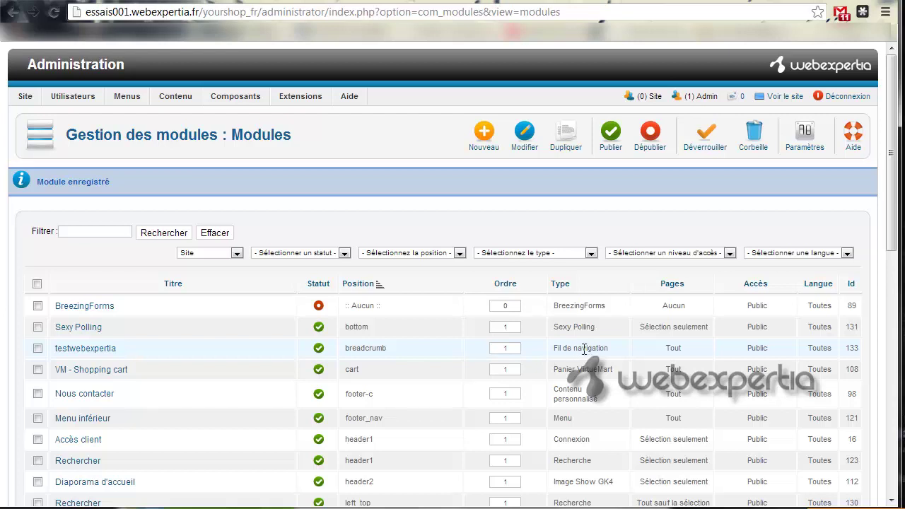
mouse_move(25, 99)
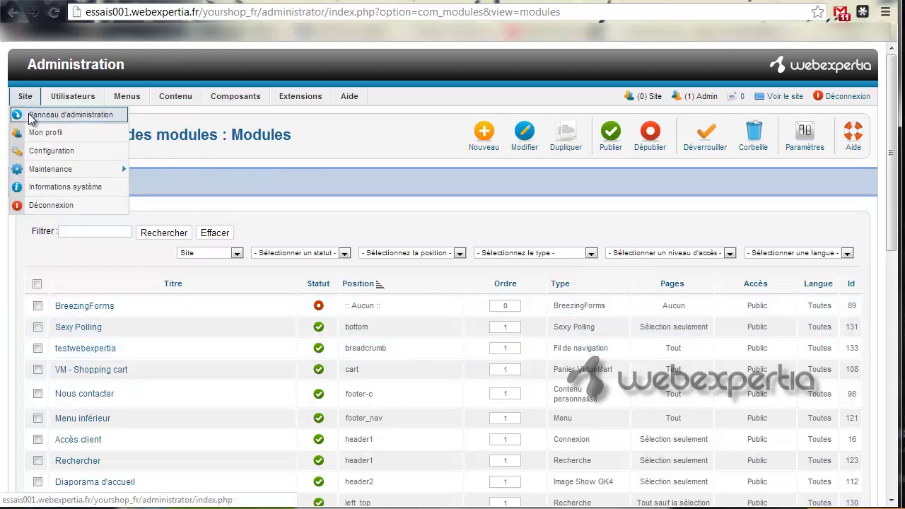